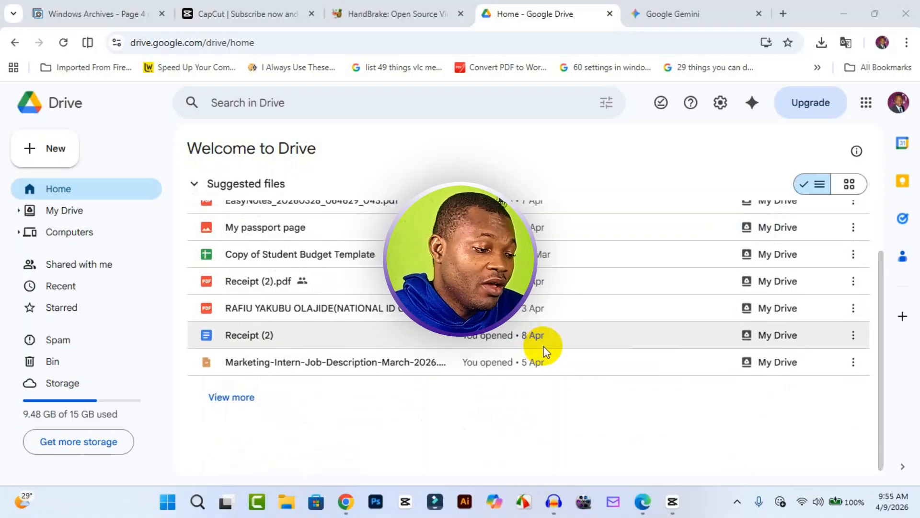
Step: Open the help page for syncing files between the cloud and the computer from Drive's settings options
{"action": "scroll", "coordinate": [545, 350], "scroll_direction": "up", "scroll_amount": 5}
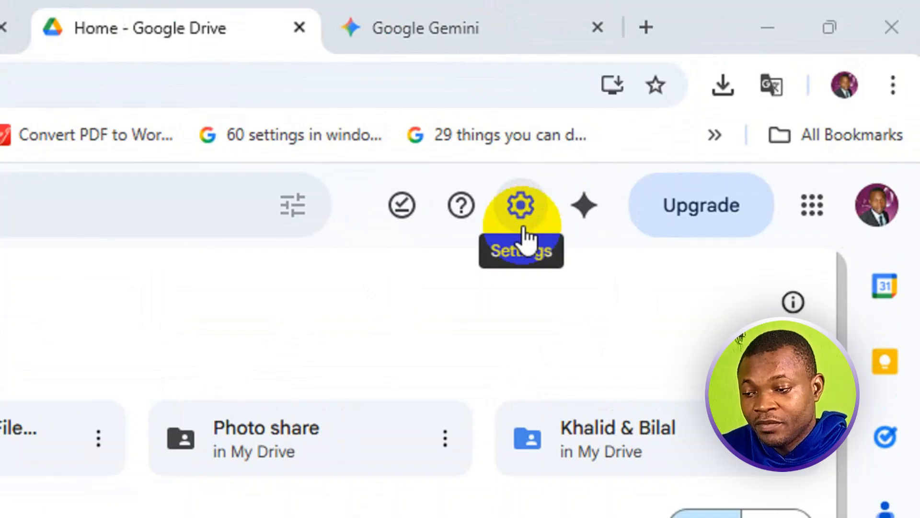
{"action": "left_click", "coordinate": [524, 229]}
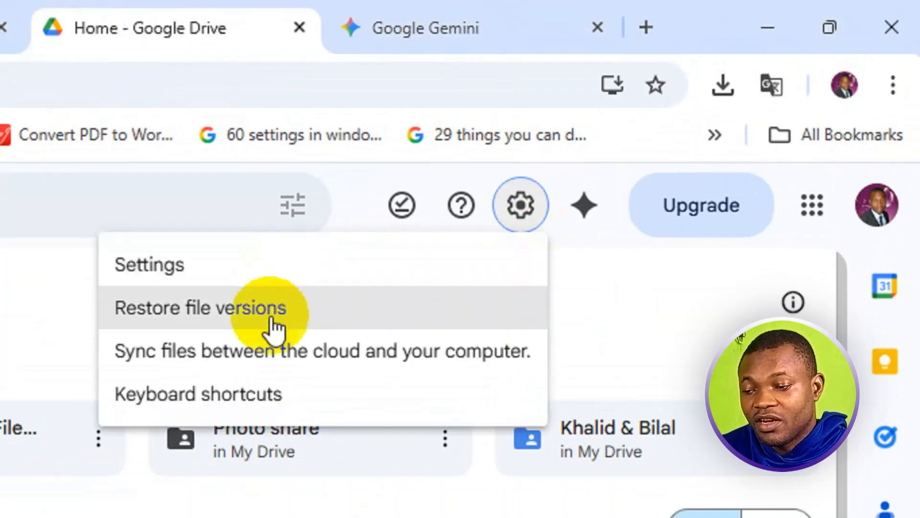
{"action": "left_click", "coordinate": [264, 366]}
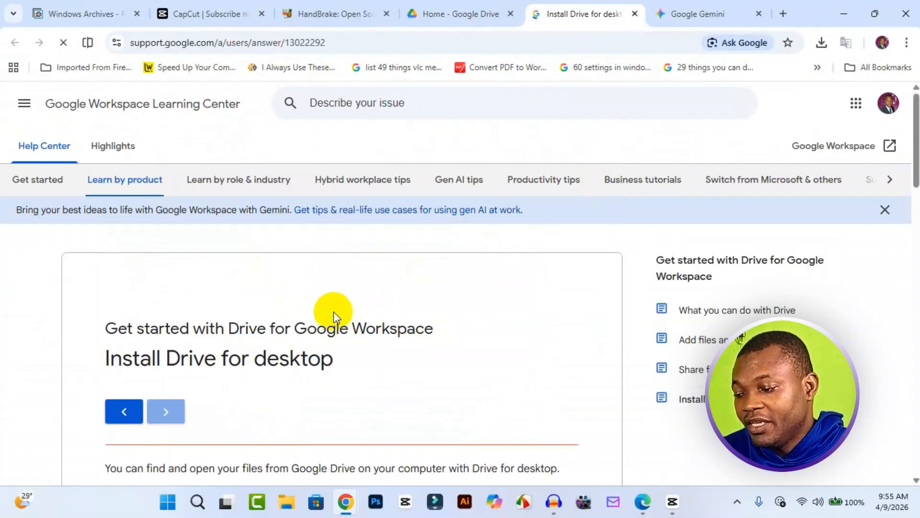
Step: Download Drive for desktop for Windows, save it as GoogleDriveSetup in the Downloads folder, and check the download's progress
{"action": "scroll", "coordinate": [336, 311], "scroll_direction": "down", "scroll_amount": 3}
{"action": "scroll", "coordinate": [337, 308], "scroll_direction": "down", "scroll_amount": 6}
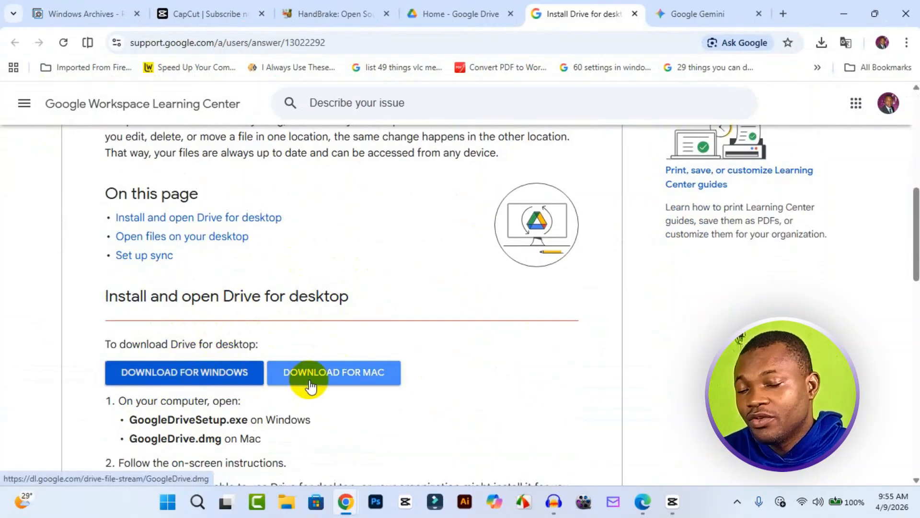
{"action": "scroll", "coordinate": [287, 384], "scroll_direction": "down", "scroll_amount": 3}
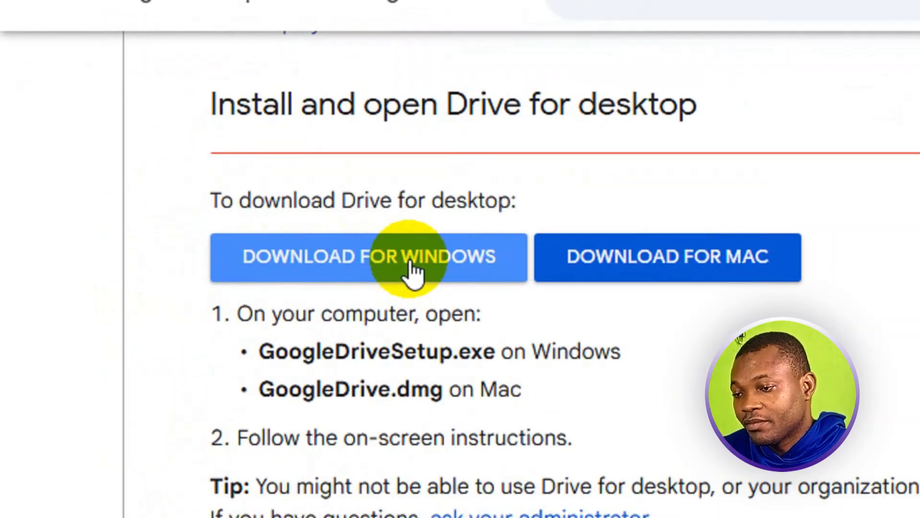
{"action": "left_click", "coordinate": [412, 271]}
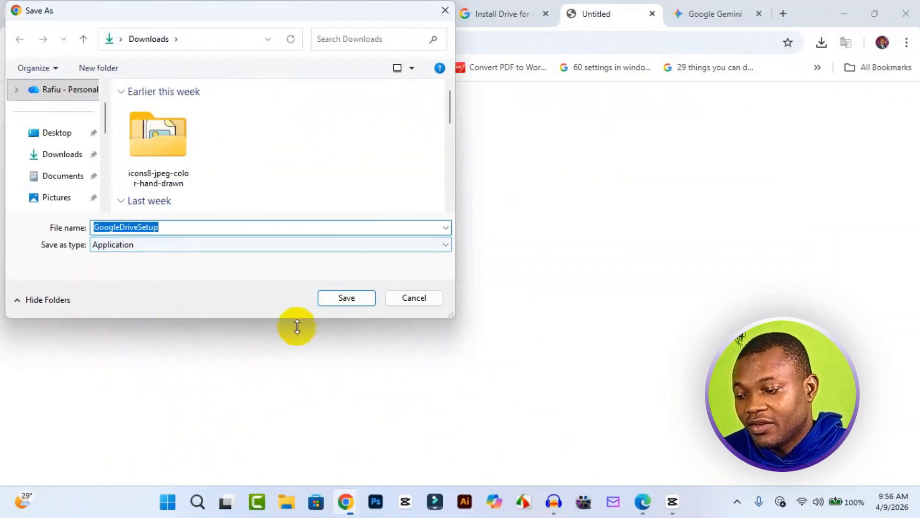
{"action": "left_click", "coordinate": [333, 297]}
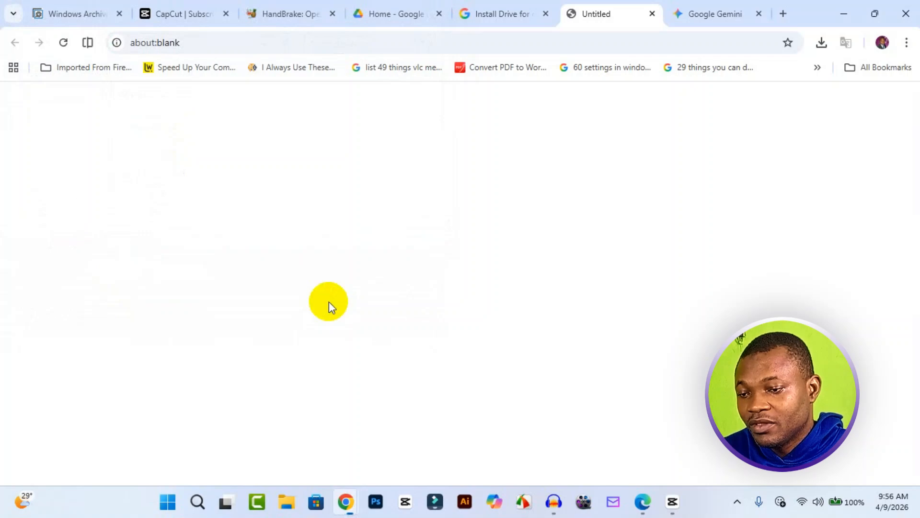
{"action": "left_click", "coordinate": [821, 43]}
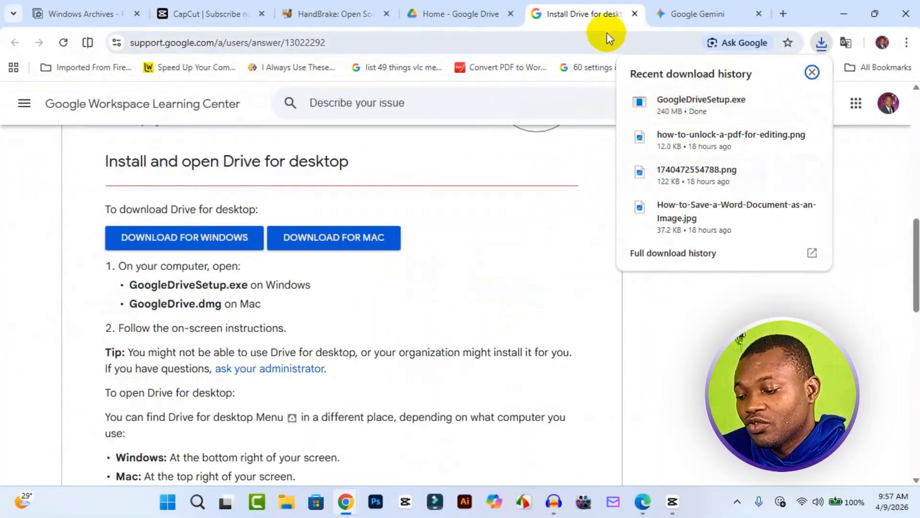
{"action": "left_click", "coordinate": [234, 38]}
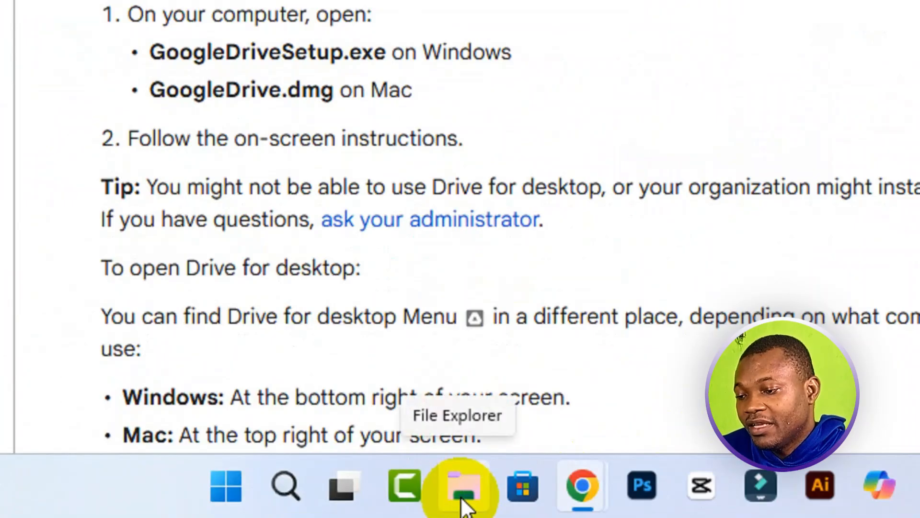
Step: Run the GoogleDriveSetup installer from the Downloads folder in File Explorer, with the browser and folder windows minimized
{"action": "left_click", "coordinate": [463, 501]}
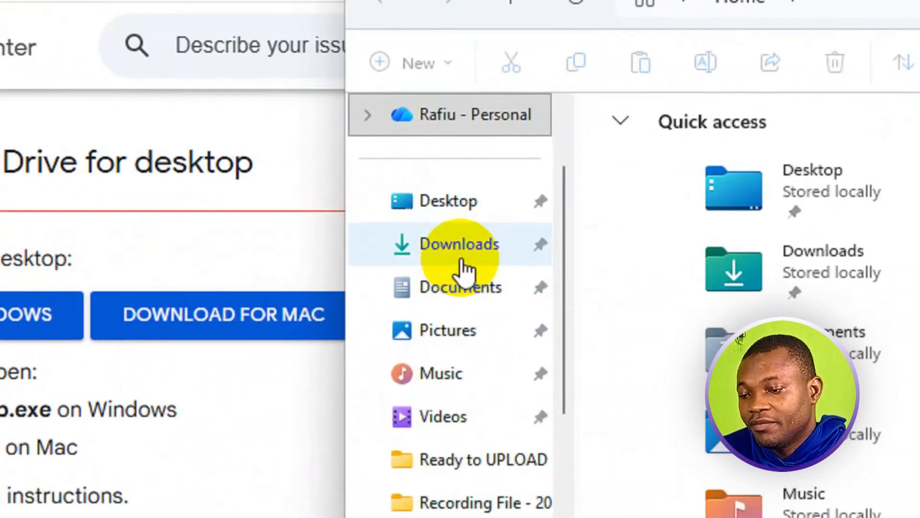
{"action": "left_click", "coordinate": [454, 213]}
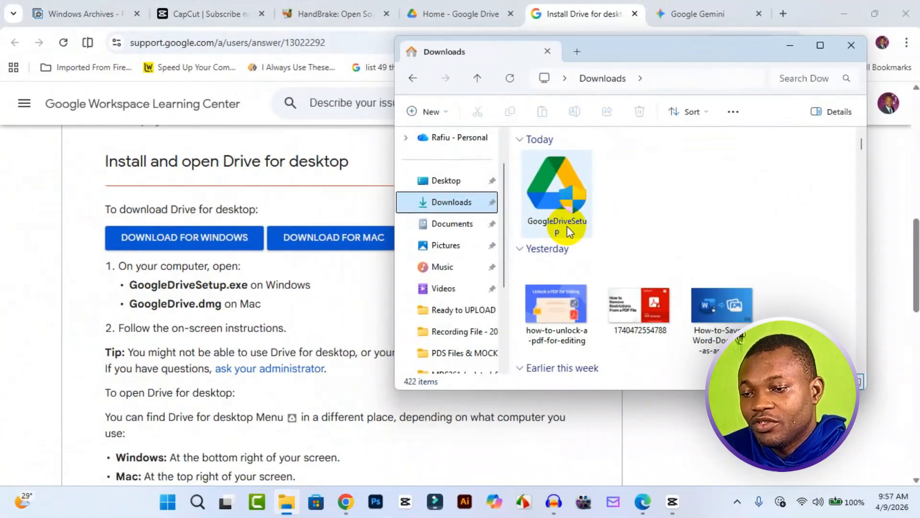
{"action": "left_click", "coordinate": [844, 14]}
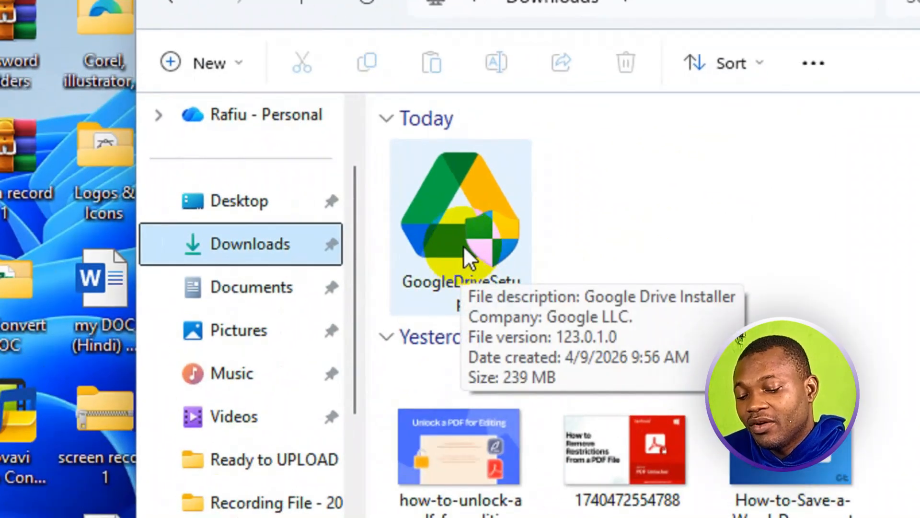
{"action": "left_click", "coordinate": [560, 209]}
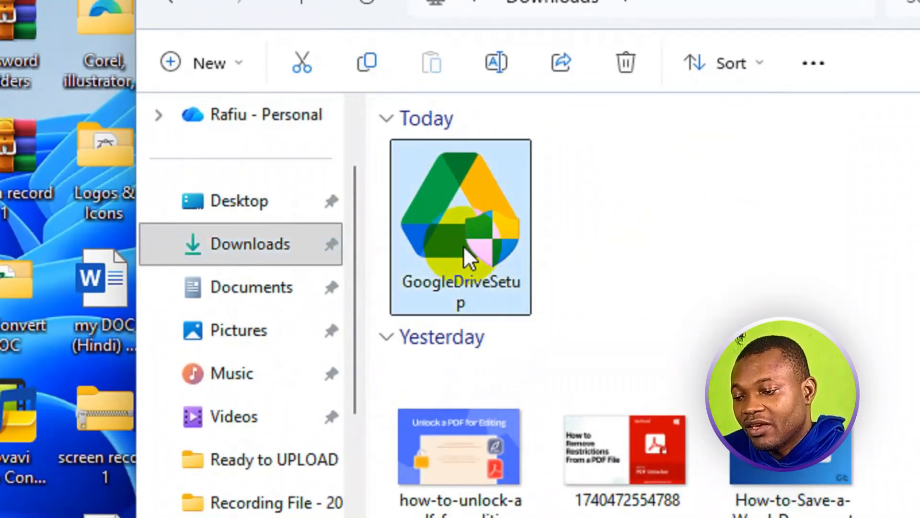
{"action": "double_click", "coordinate": [464, 247]}
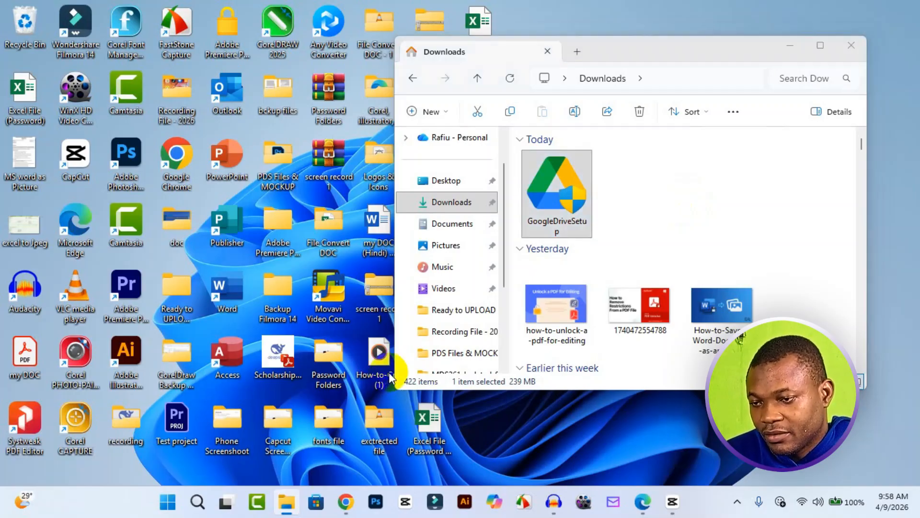
{"action": "left_click", "coordinate": [793, 45]}
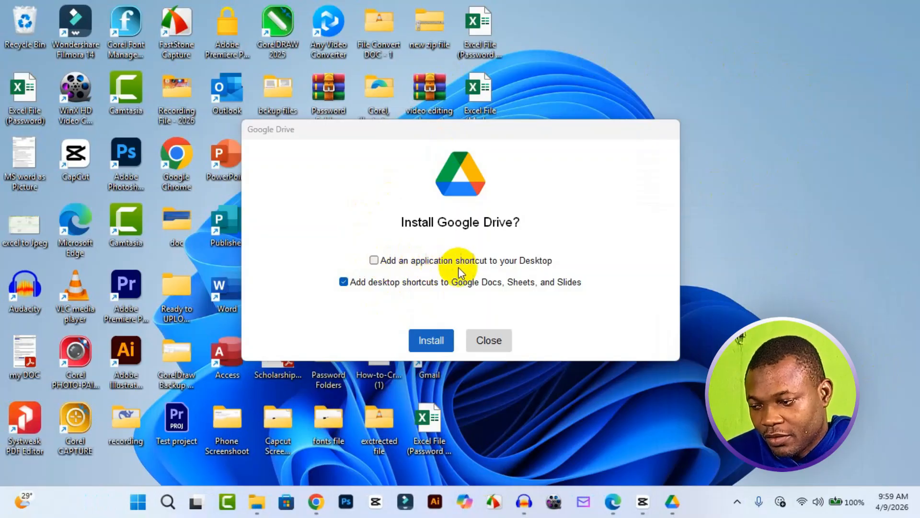
Step: Install Google Drive with an application shortcut on the desktop plus shortcuts to Docs, Sheets and Slides, and launch it
{"action": "left_click", "coordinate": [373, 260]}
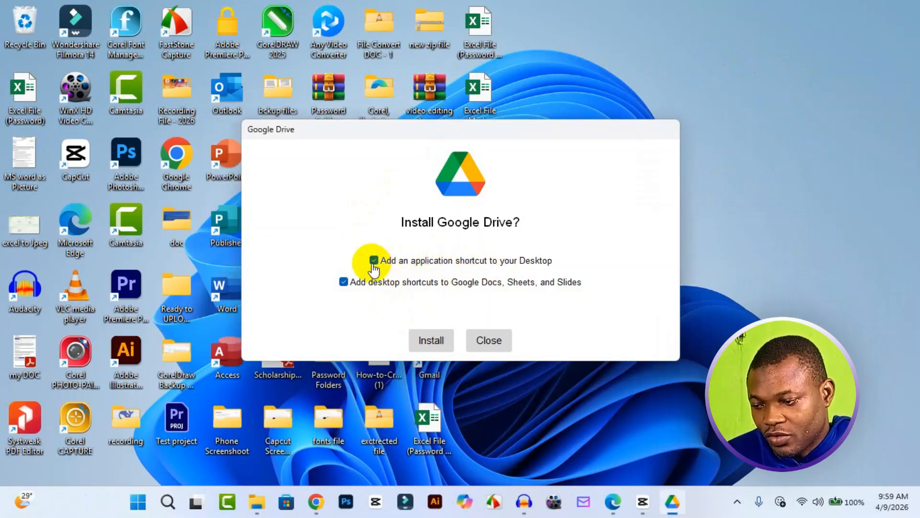
{"action": "left_click", "coordinate": [432, 341]}
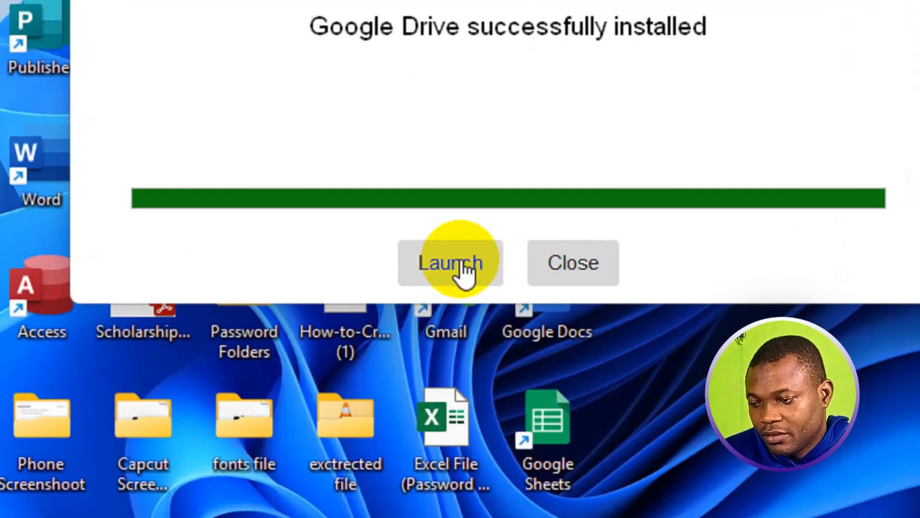
{"action": "left_click", "coordinate": [437, 340]}
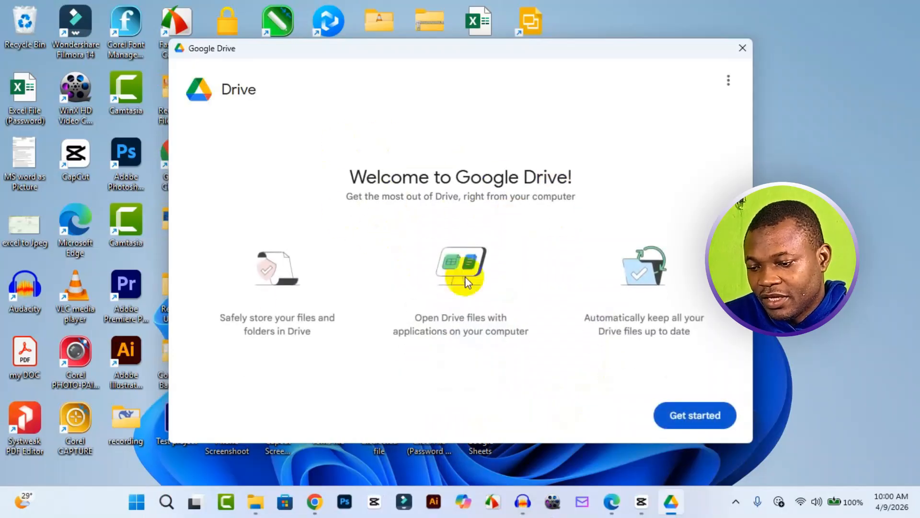
Step: Sign in to Google Drive for desktop with the existing Google account, and reopen Google Drive from its desktop shortcut
{"action": "left_click", "coordinate": [704, 417]}
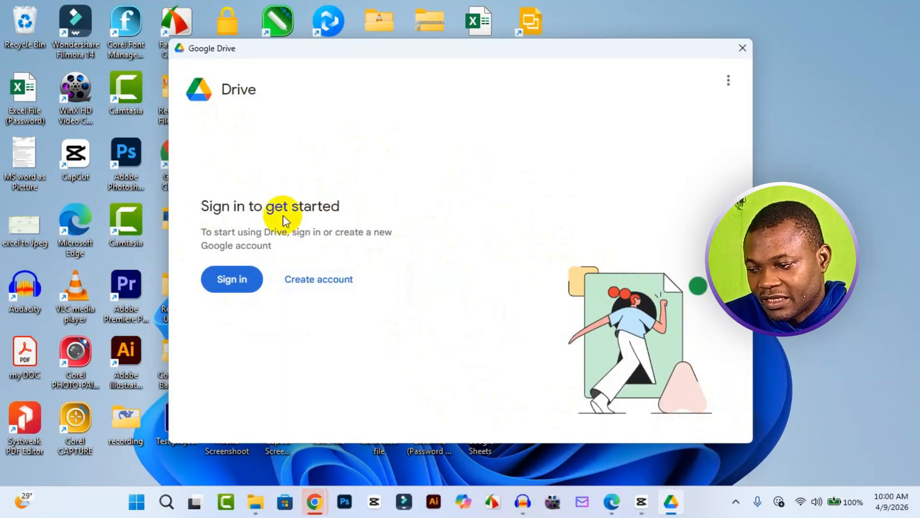
{"action": "left_click", "coordinate": [243, 283]}
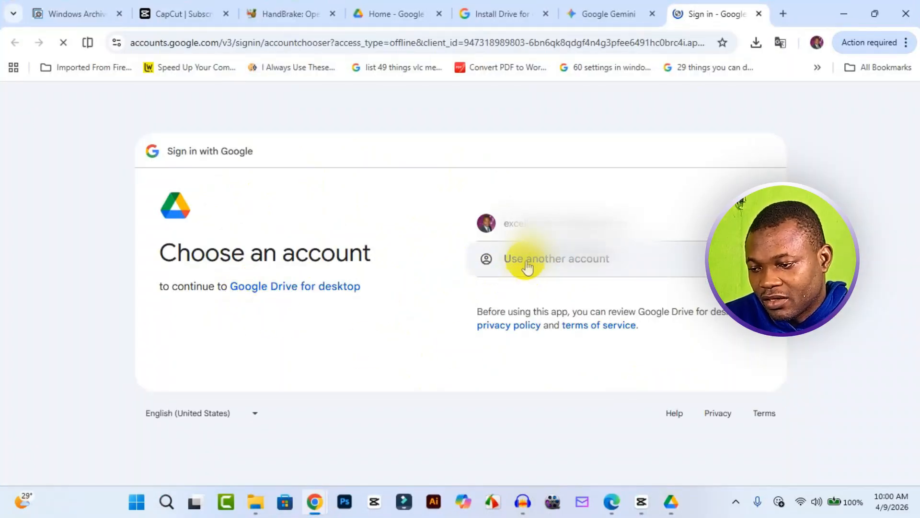
{"action": "left_click", "coordinate": [532, 226]}
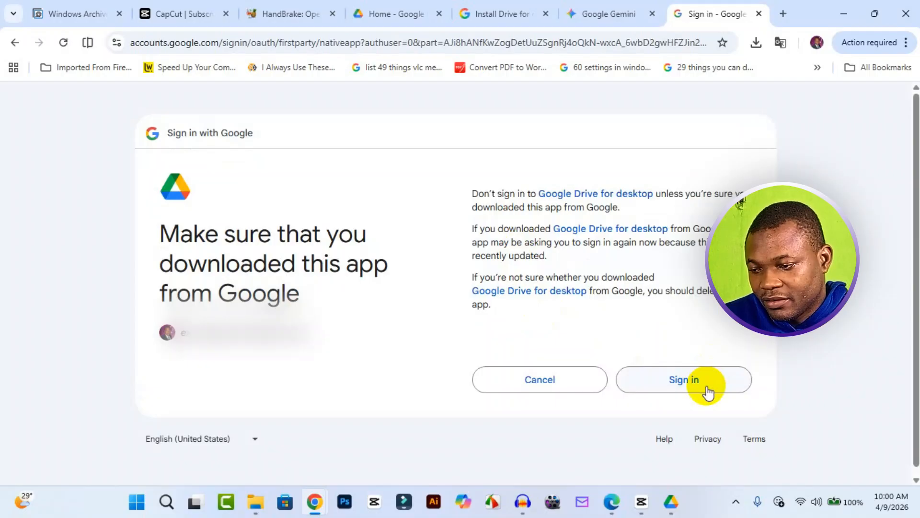
{"action": "left_click", "coordinate": [706, 387]}
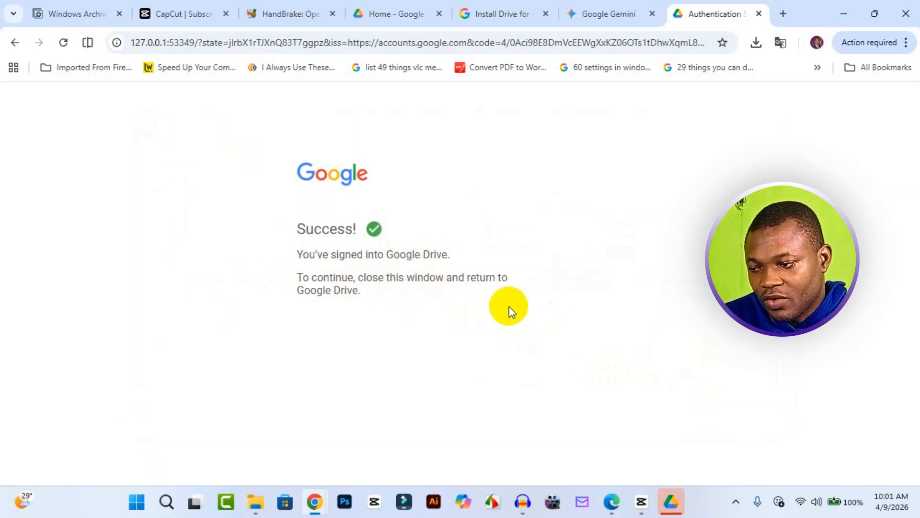
{"action": "left_click", "coordinate": [759, 15]}
{"action": "left_click", "coordinate": [852, 16]}
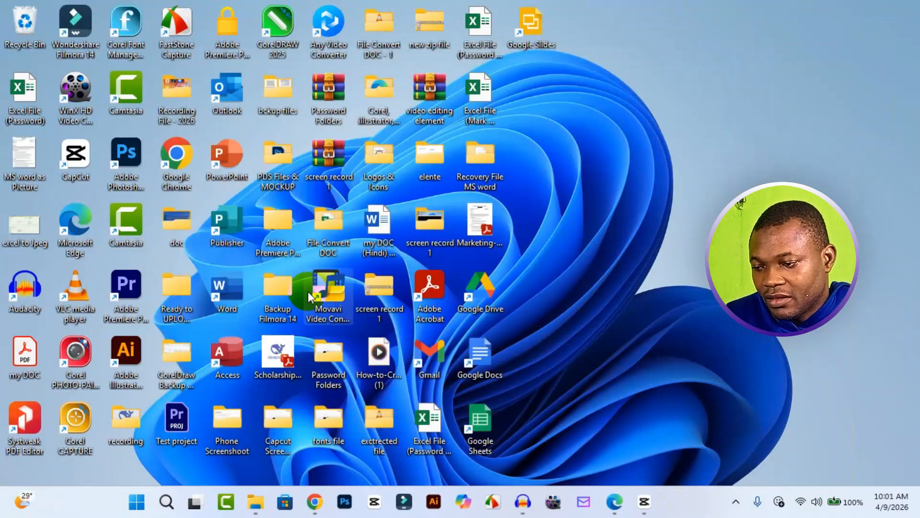
{"action": "left_click", "coordinate": [344, 301]}
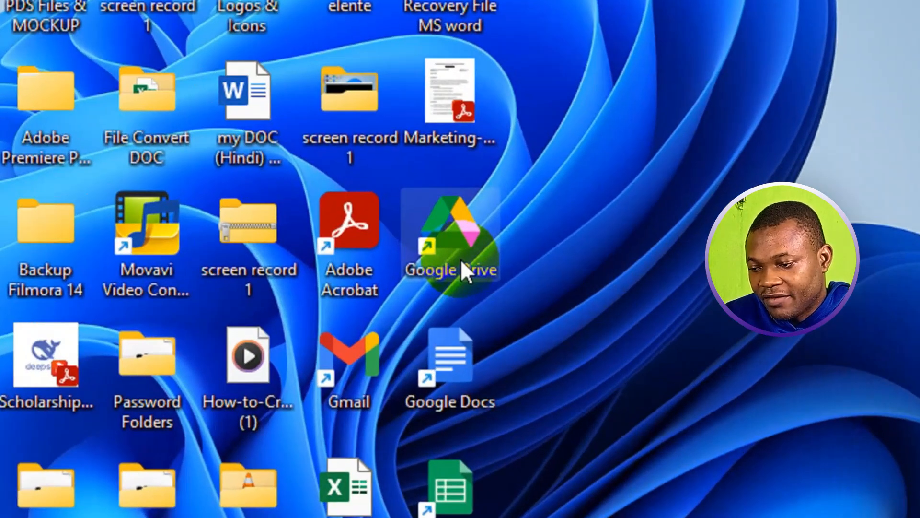
{"action": "double_click", "coordinate": [461, 261]}
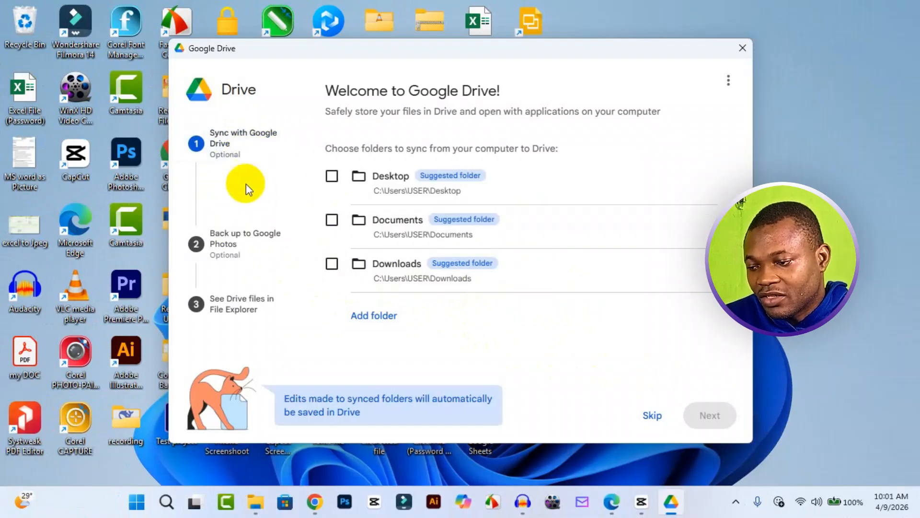
{"action": "left_click", "coordinate": [331, 182]}
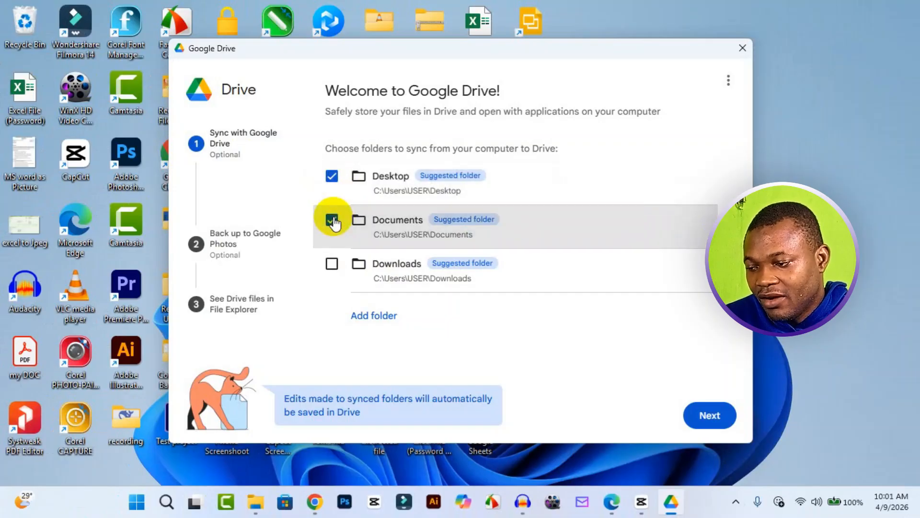
{"action": "left_click", "coordinate": [331, 220]}
{"action": "left_click", "coordinate": [331, 262]}
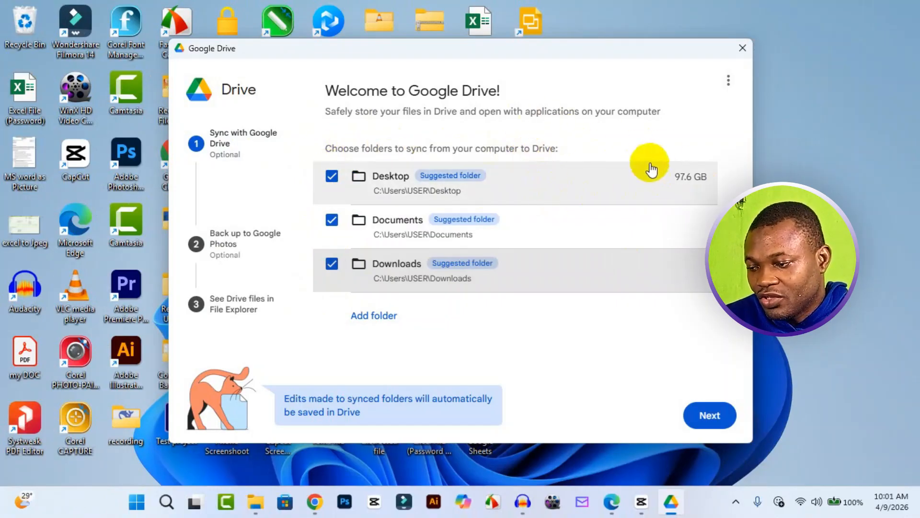
{"action": "left_click", "coordinate": [331, 218]}
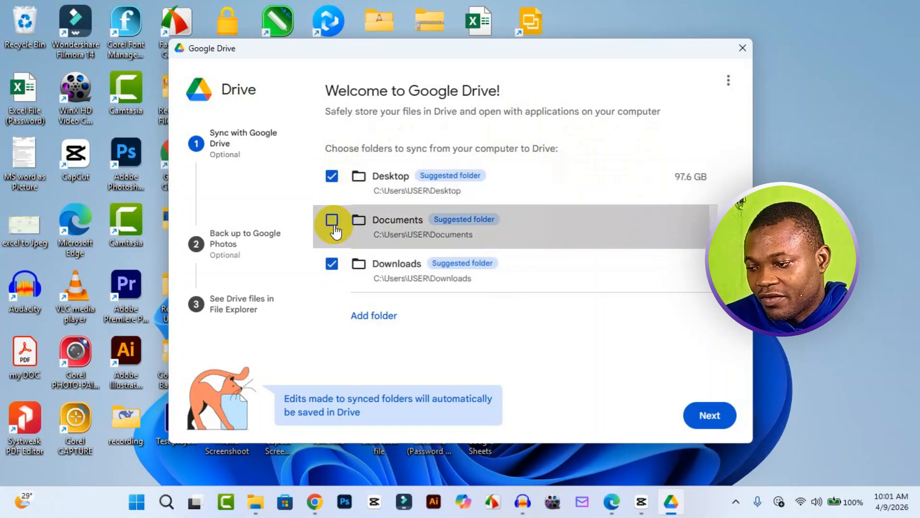
{"action": "left_click", "coordinate": [331, 263]}
{"action": "left_click", "coordinate": [332, 176]}
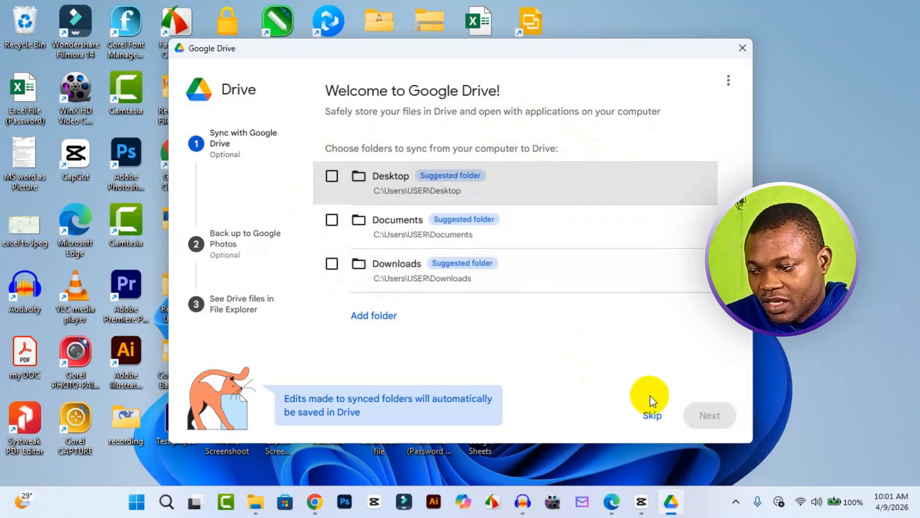
Step: Skip both the folder sync with Google Drive and the photo and video backup to Google Photos
{"action": "left_click", "coordinate": [650, 419]}
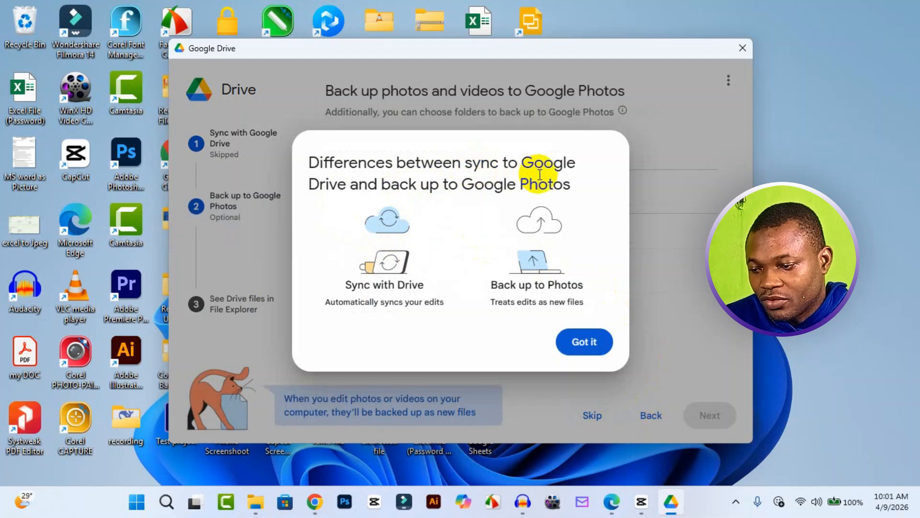
{"action": "left_click", "coordinate": [597, 341]}
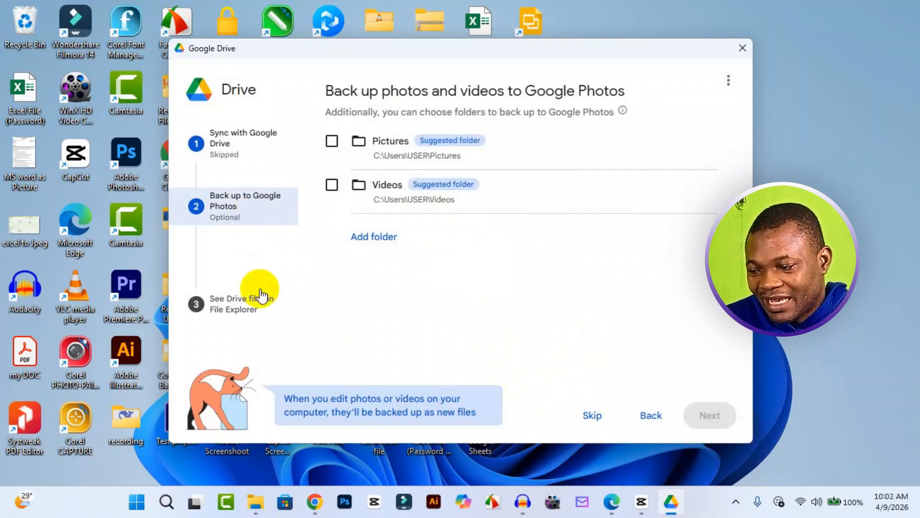
{"action": "left_click", "coordinate": [597, 421]}
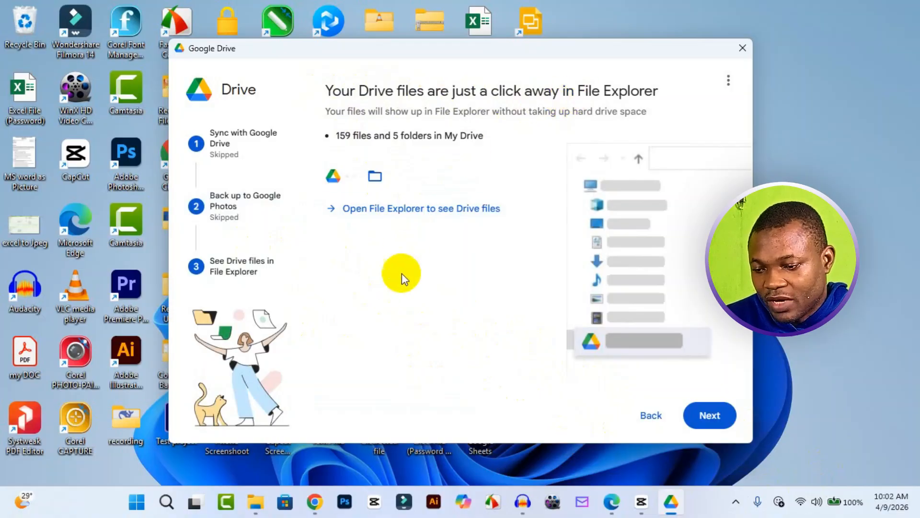
Step: Finish the remaining setup pages to open Drive, and open the Google Drive (G:) folder in File Explorer
{"action": "left_click", "coordinate": [712, 426]}
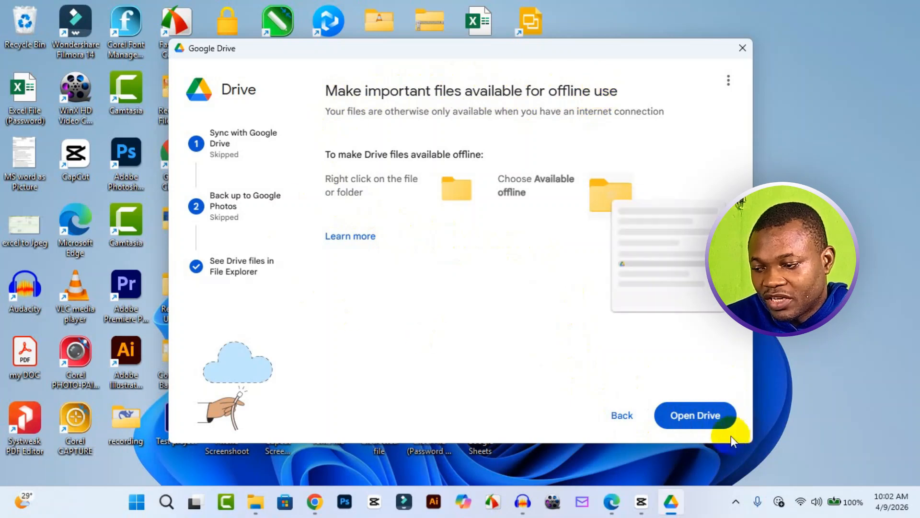
{"action": "left_click", "coordinate": [711, 429]}
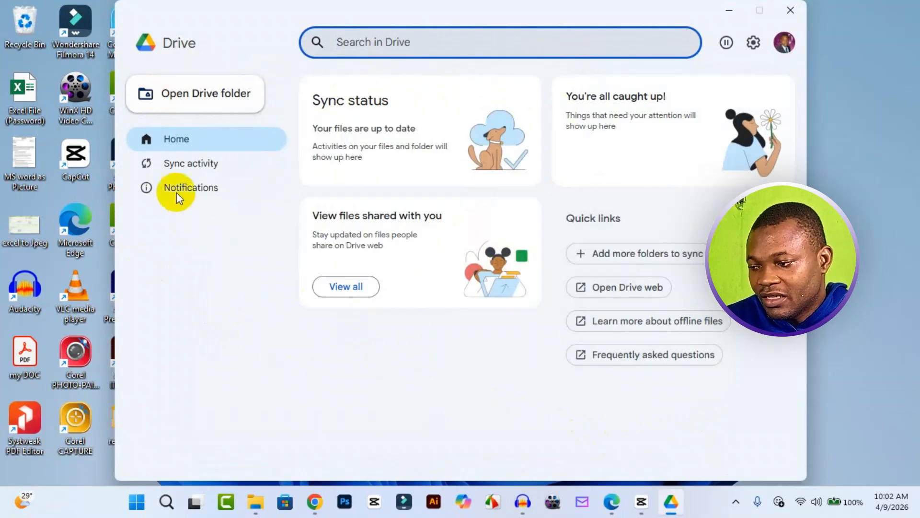
{"action": "left_click", "coordinate": [192, 98]}
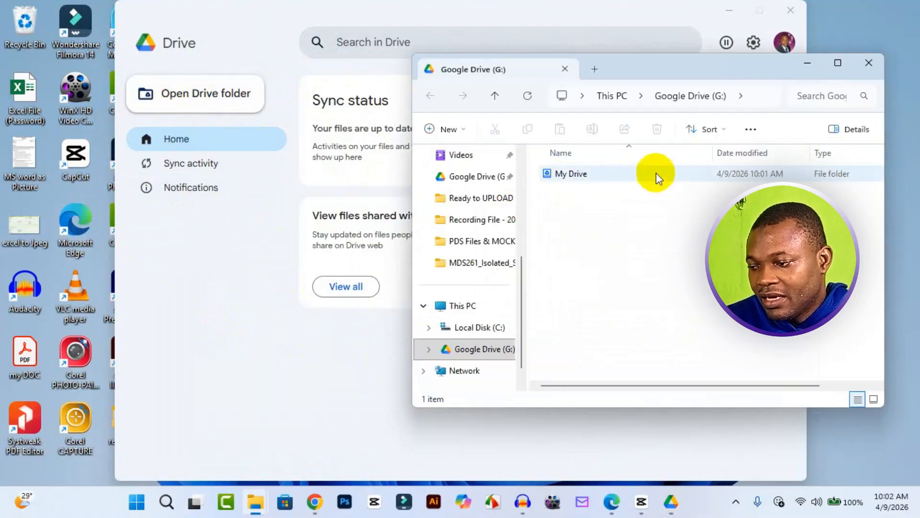
Step: Close the Google Drive (G:) window, check the sync activity and notifications pages, and open the Drive folder again
{"action": "left_click", "coordinate": [869, 65]}
{"action": "left_click", "coordinate": [246, 165]}
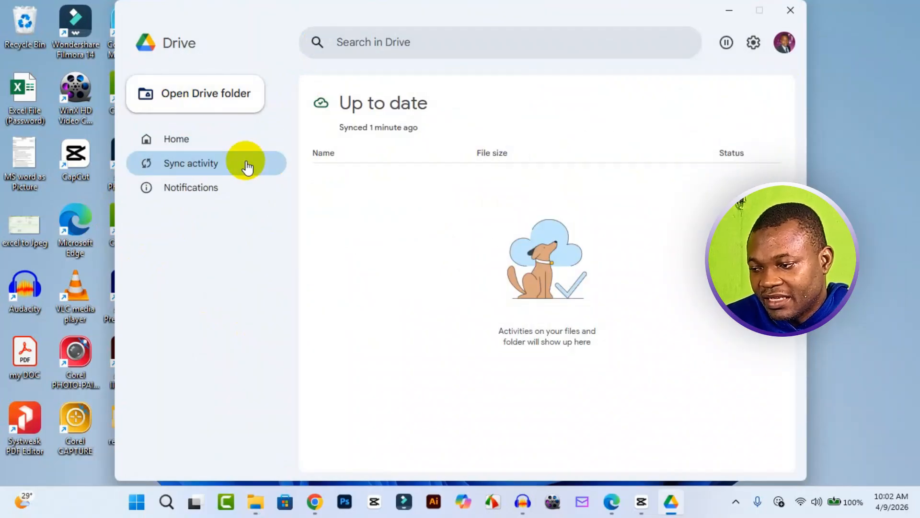
{"action": "left_click", "coordinate": [226, 188]}
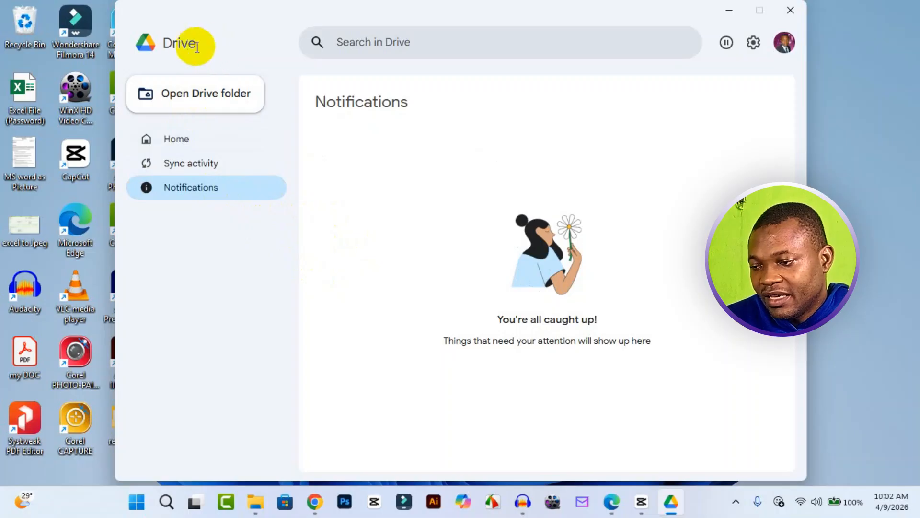
{"action": "left_click", "coordinate": [210, 96]}
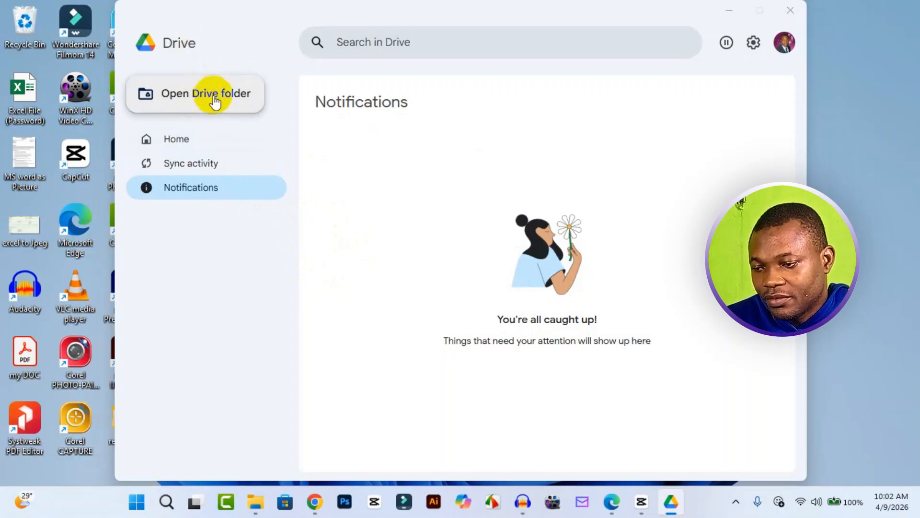
{"action": "left_click", "coordinate": [583, 192]}
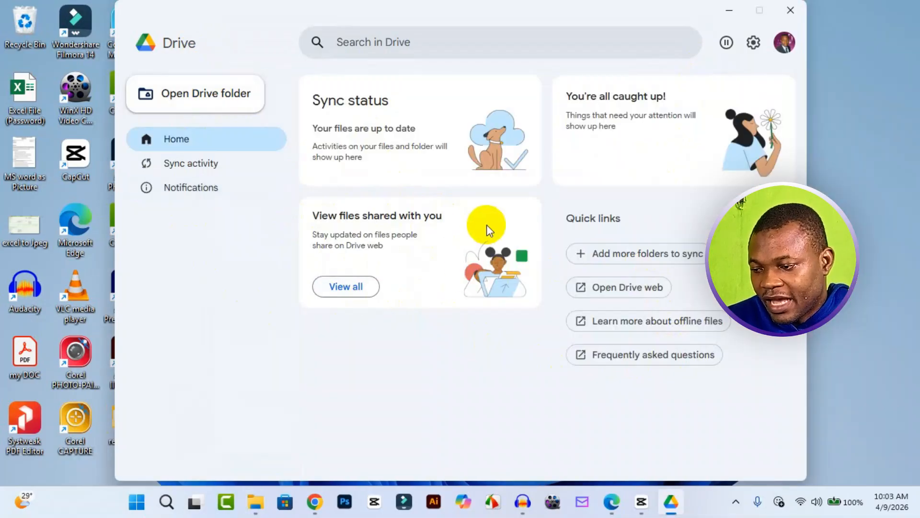
Step: View all files shared with you on Drive web, and return to the Google Drive desktop app
{"action": "left_click_drag", "start_coordinate": [312, 216], "coordinate": [426, 211]}
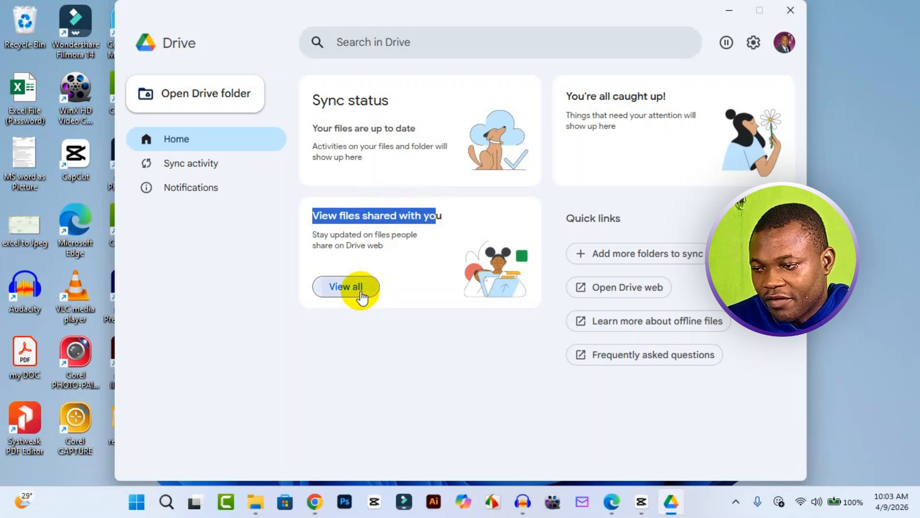
{"action": "left_click", "coordinate": [360, 290]}
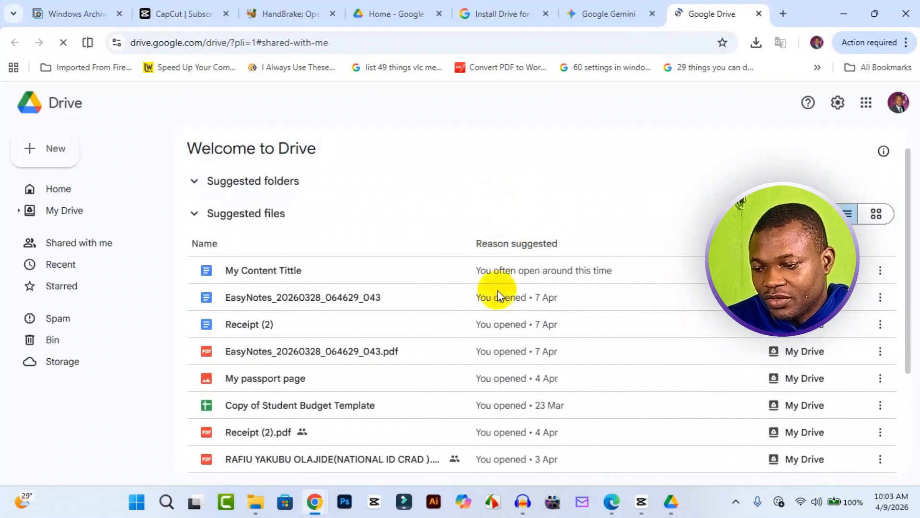
{"action": "scroll", "coordinate": [499, 257], "scroll_direction": "down", "scroll_amount": 3}
{"action": "left_click", "coordinate": [673, 502]}
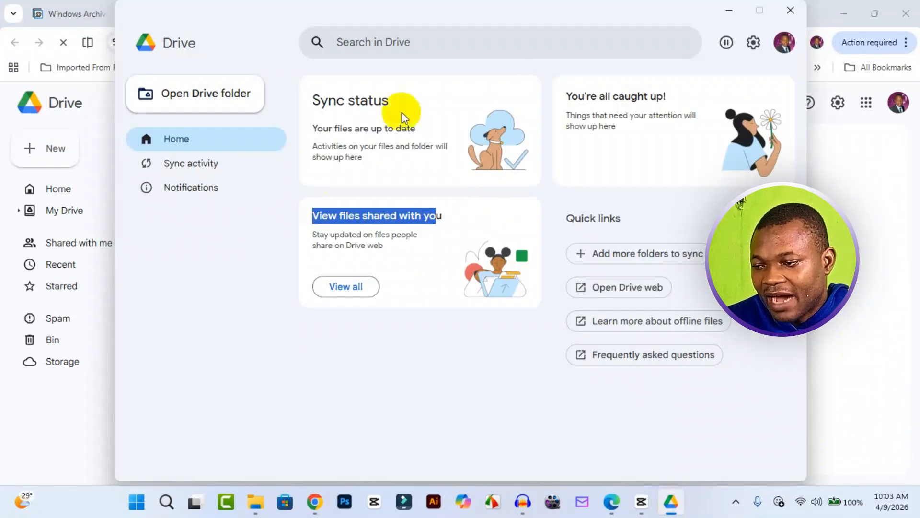
Step: Pause file syncing in Google Drive for desktop
{"action": "left_click_drag", "start_coordinate": [313, 109], "coordinate": [397, 96]}
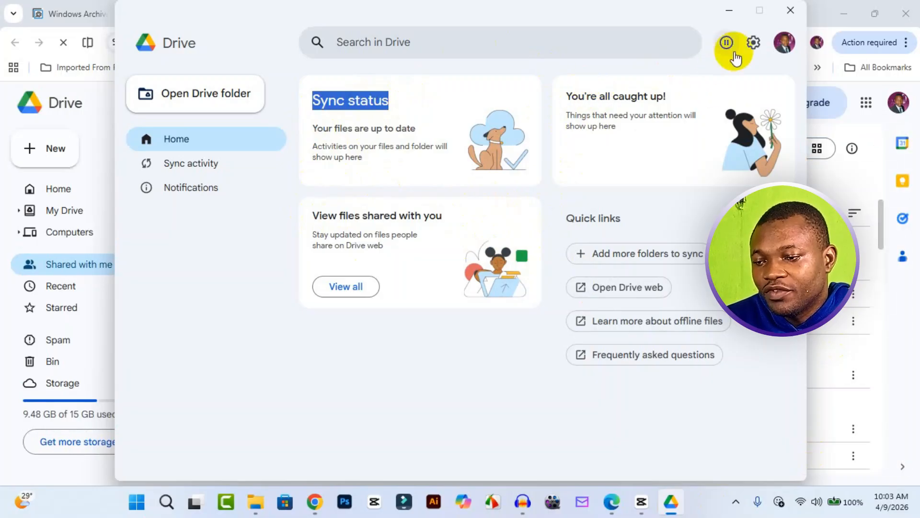
{"action": "left_click", "coordinate": [726, 42]}
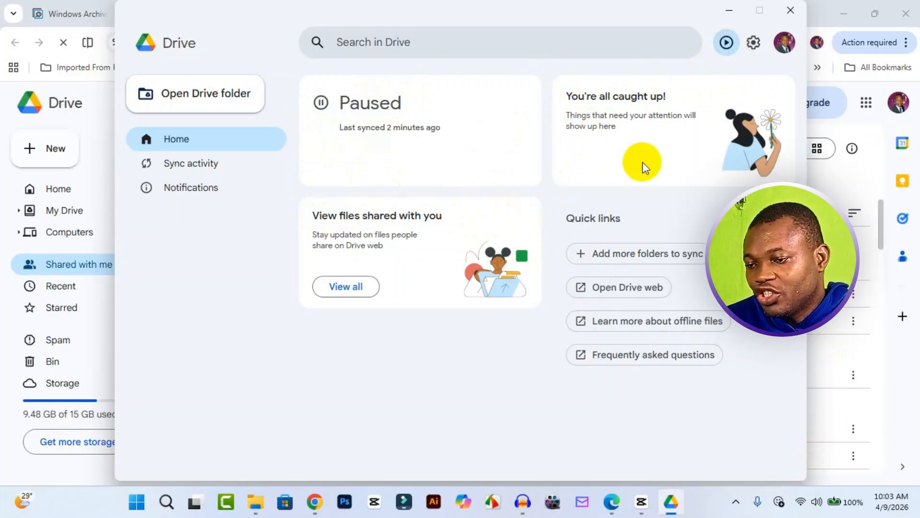